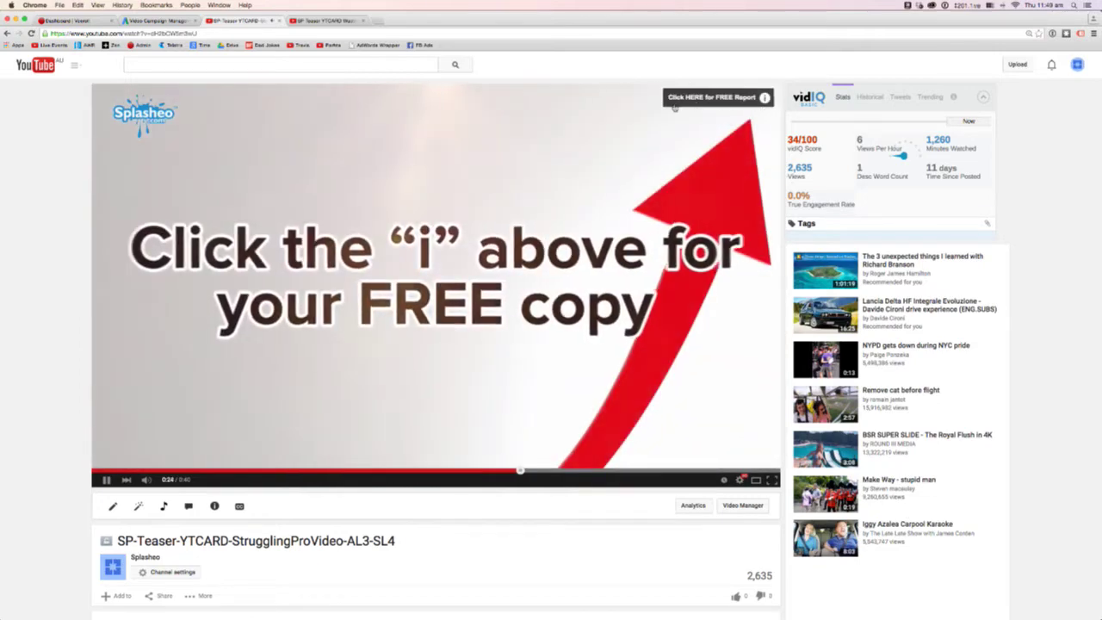
Open the cards in the StrugglingProVideo teaser, view the linked free report landing page, and return to the video.
click(731, 99)
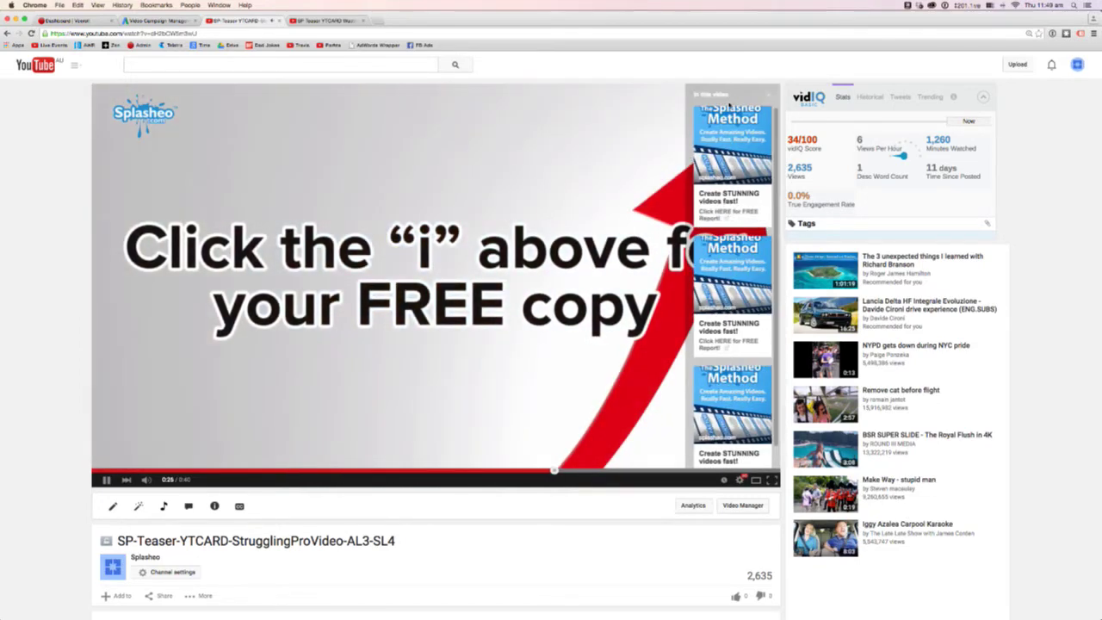
scroll(735, 191, down, 1)
scroll(734, 193, up, 1)
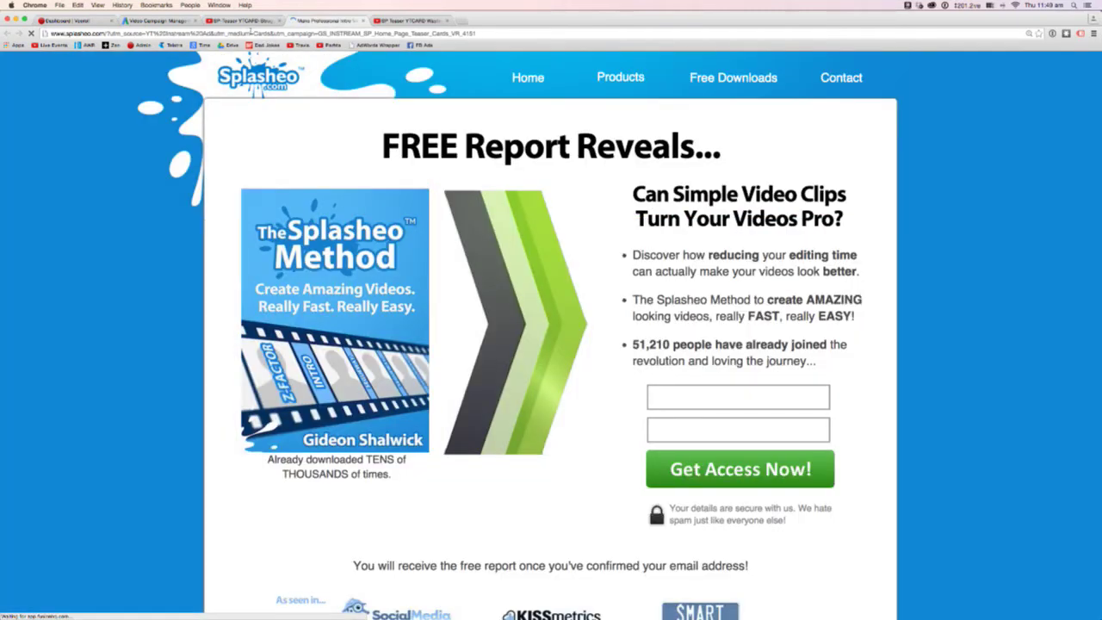
click(245, 22)
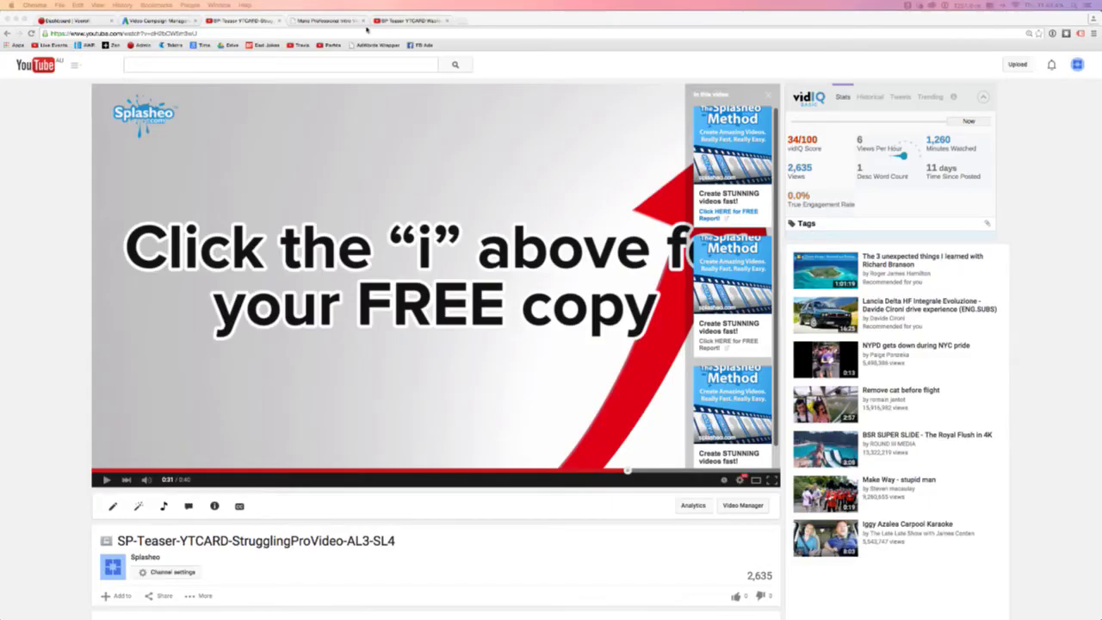
Switch to the SP Teaser YTCARD WastingTimeIntro AL3 SL4 video and open its Cards editor.
click(412, 22)
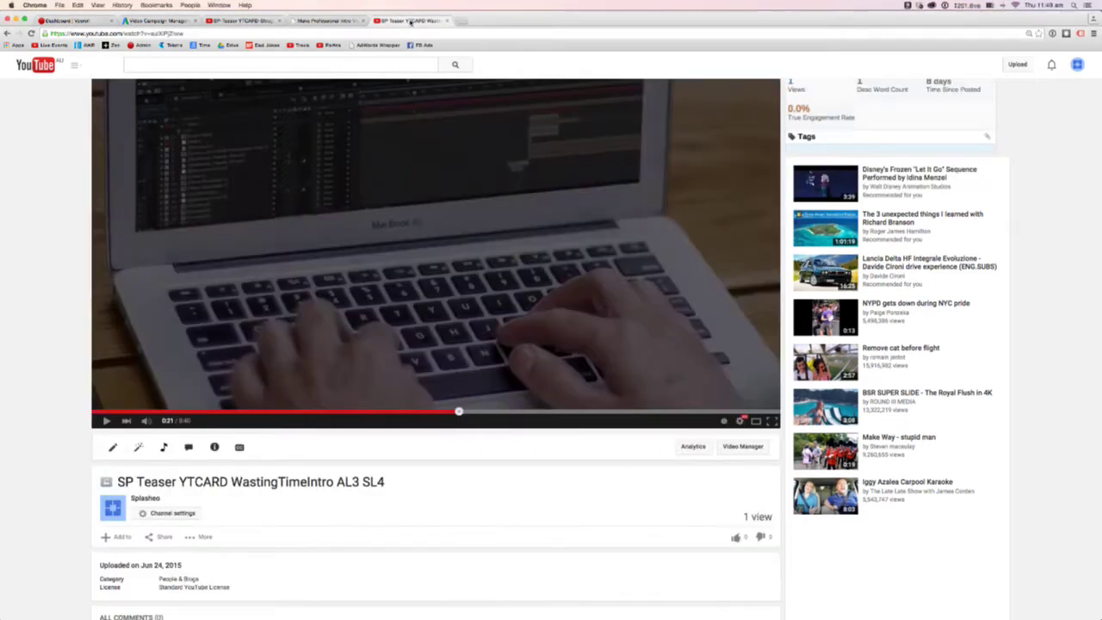
scroll(345, 261, down, 2)
scroll(344, 261, up, 2)
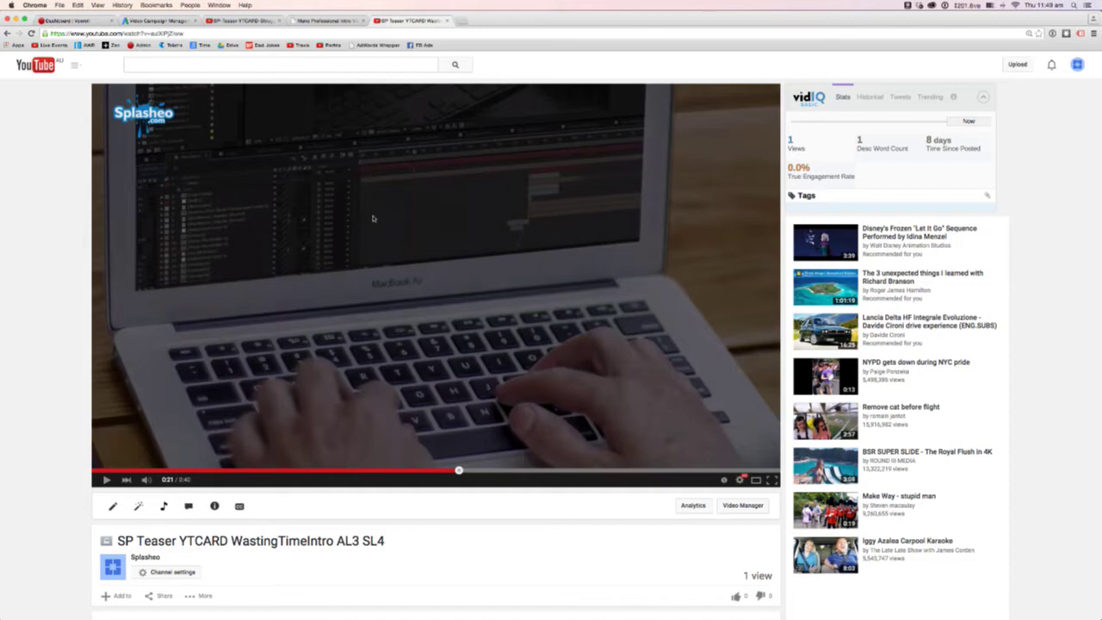
scroll(327, 290, down, 2)
scroll(281, 442, up, 2)
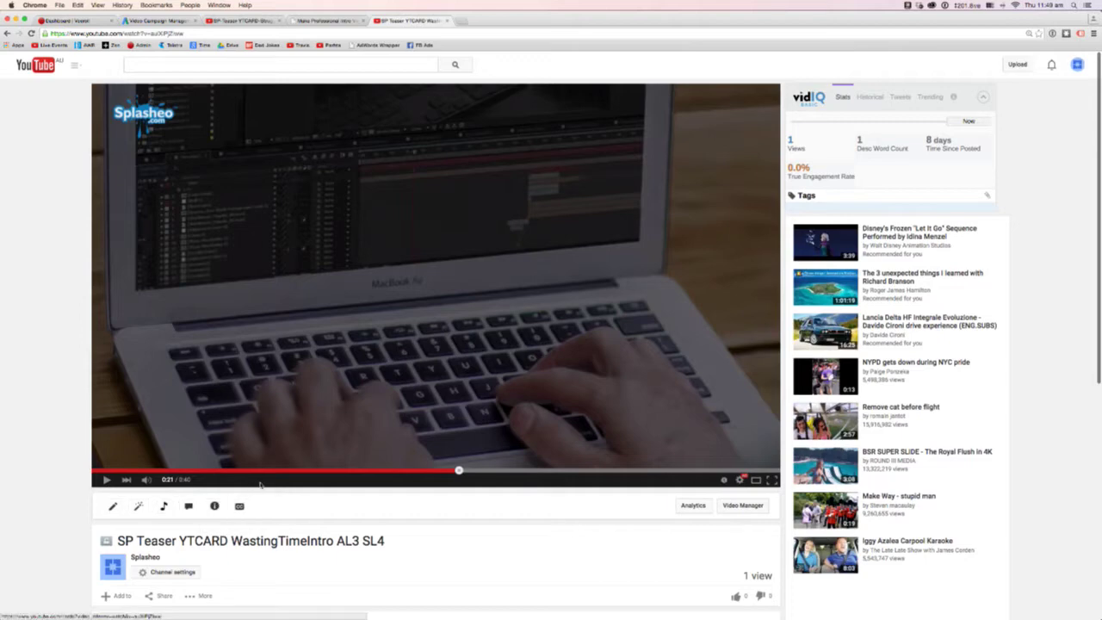
scroll(163, 483, down, 2)
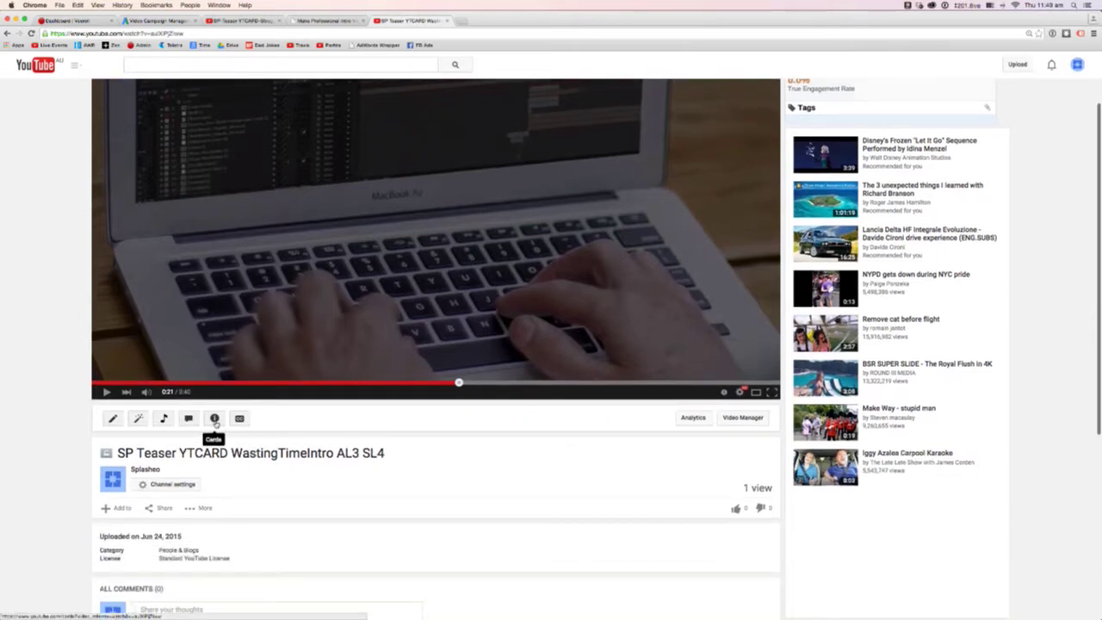
click(214, 419)
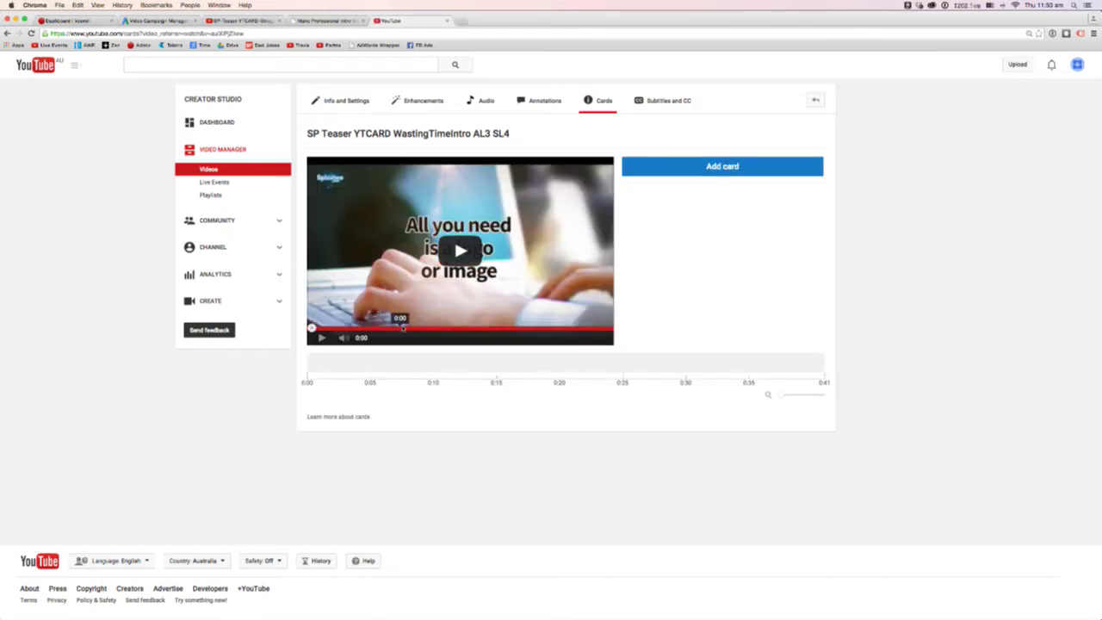
Move the preview to 0:23, where the "Click the i above to get yours NOW" message is on screen.
click(439, 326)
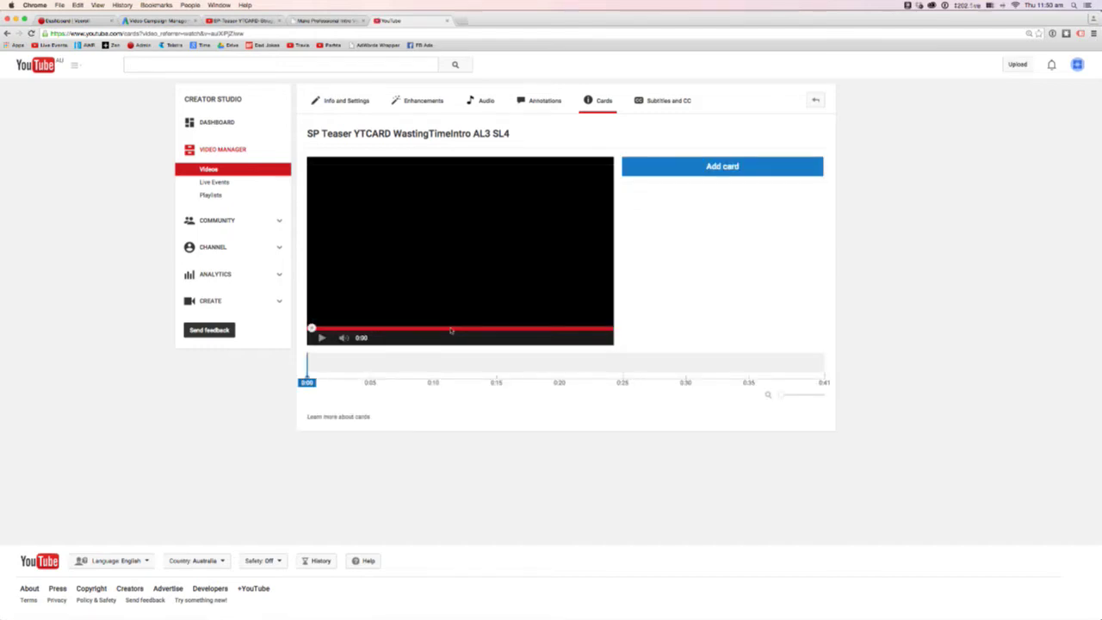
click(448, 330)
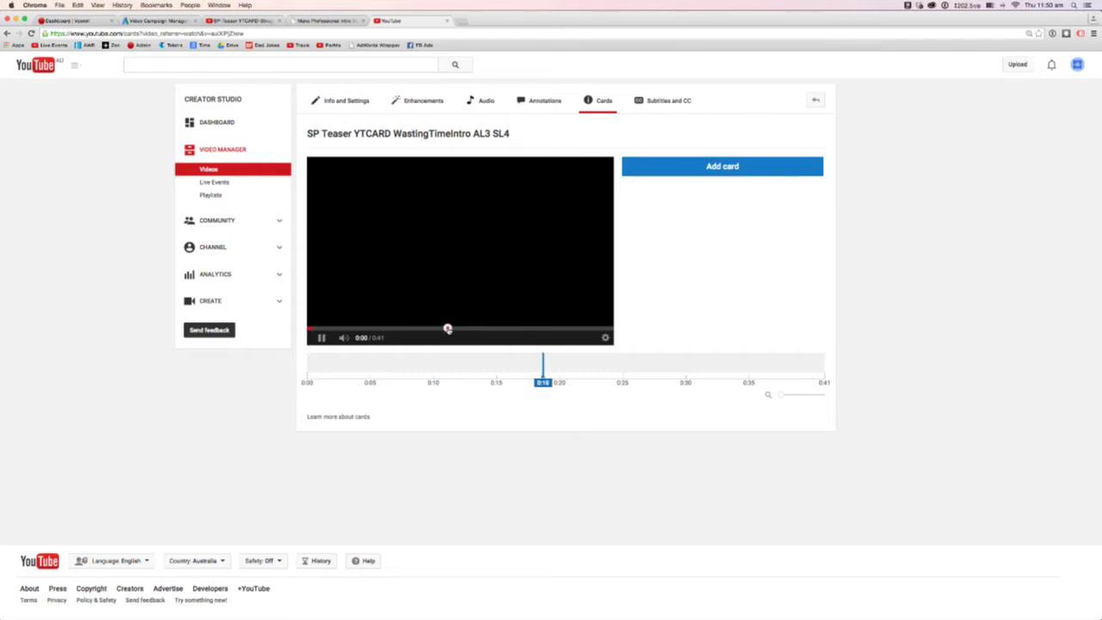
click(458, 328)
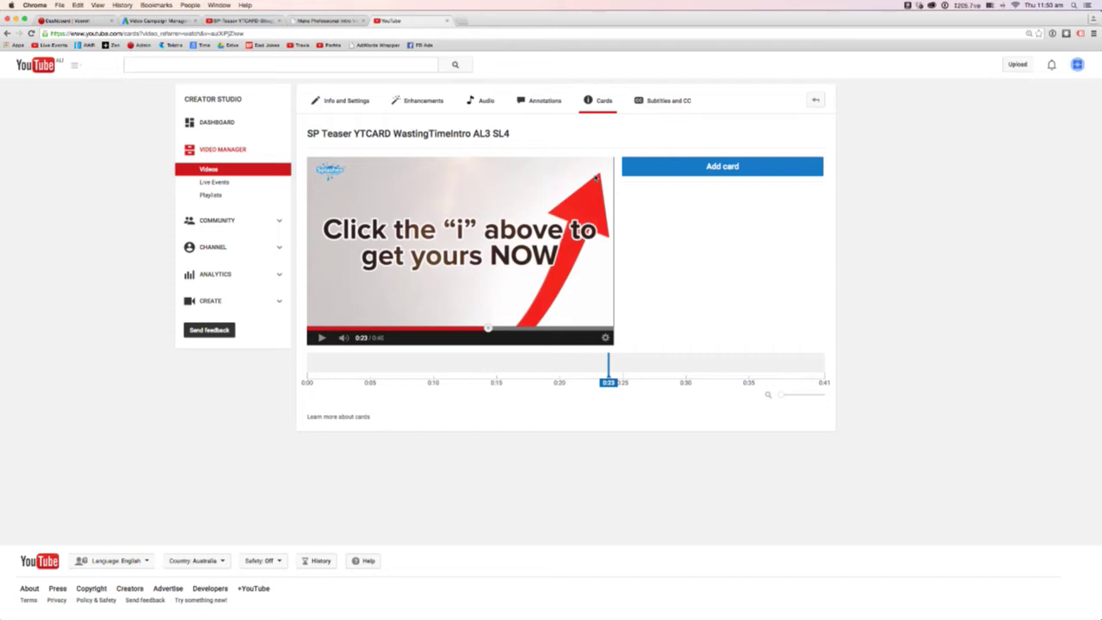
Create an associated website card for splasheo.com titled "Get your FREE report" with teaser text "Click HERE for FREE Report", and preview it.
click(709, 168)
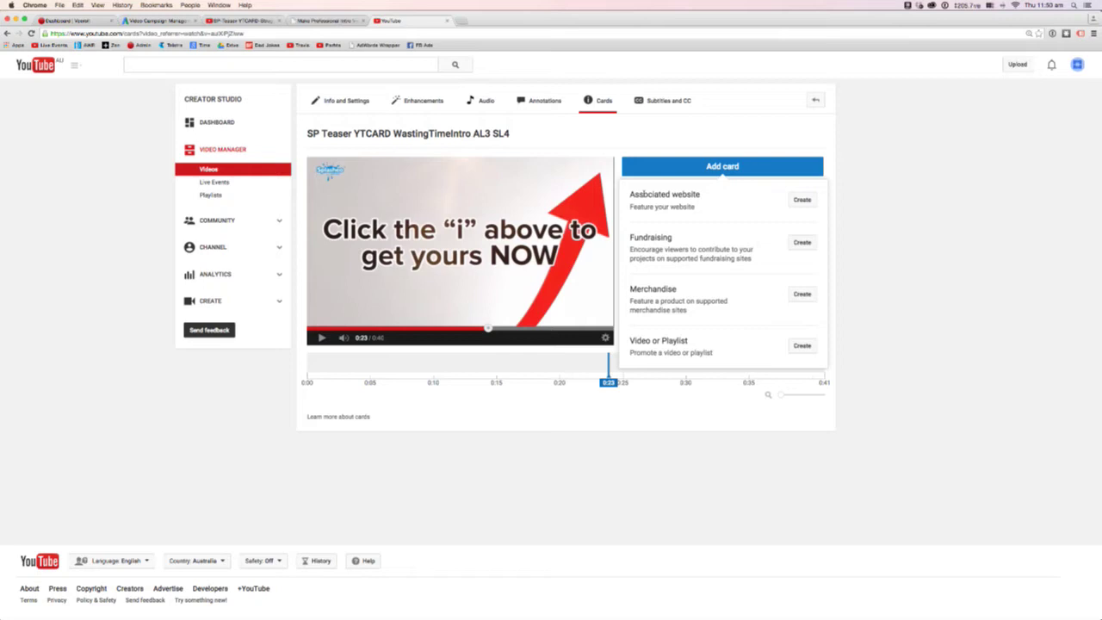
click(801, 200)
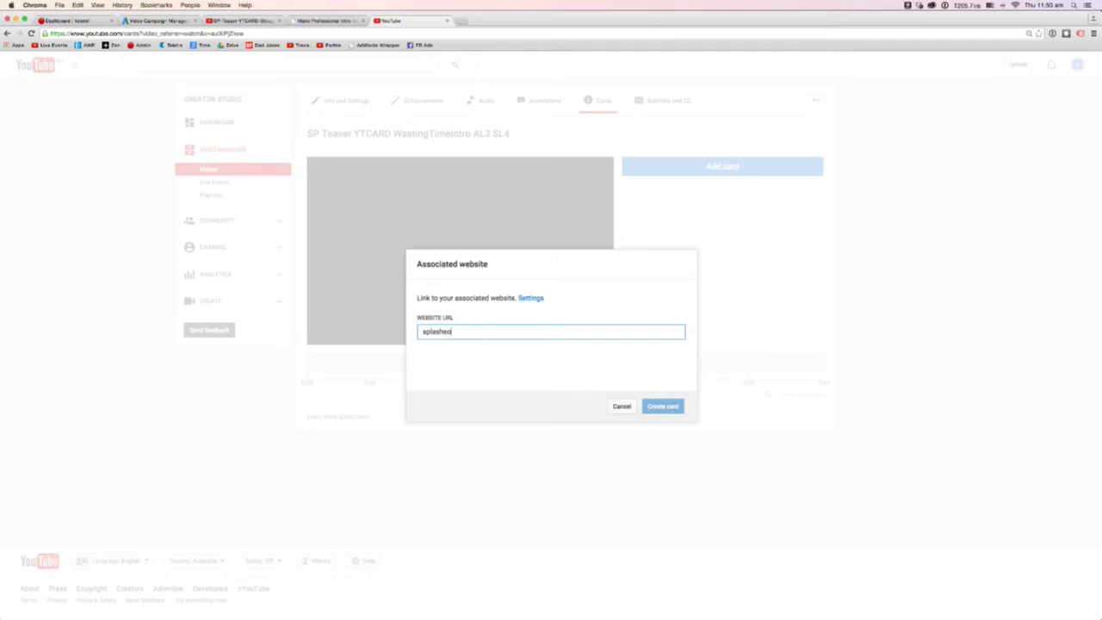
text(.com)
click(515, 362)
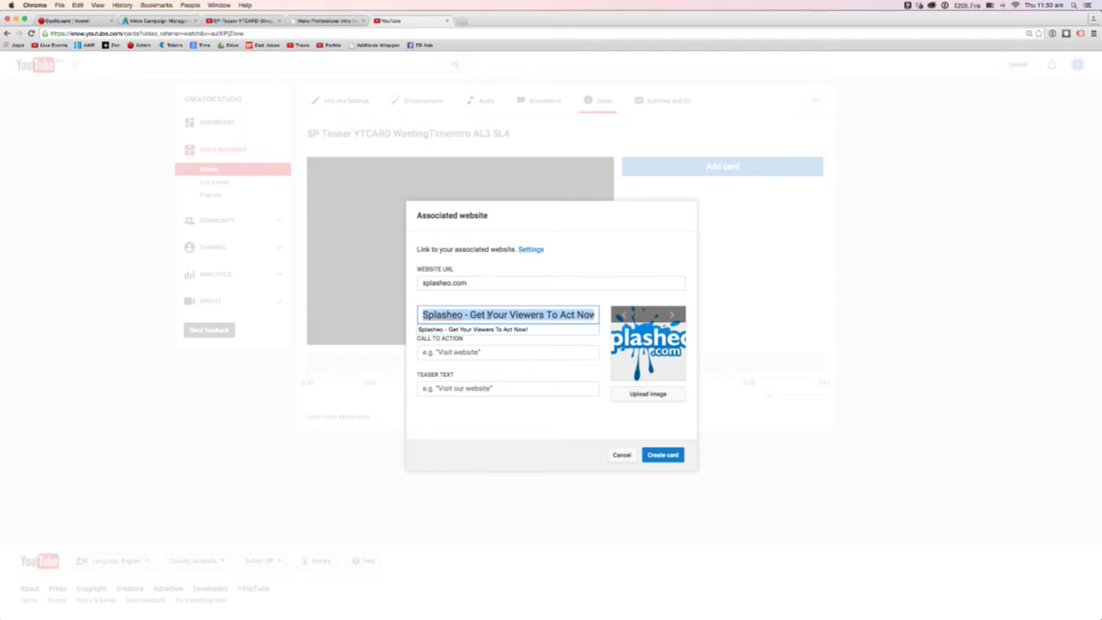
key(BackSpace)
text(Get your fr)
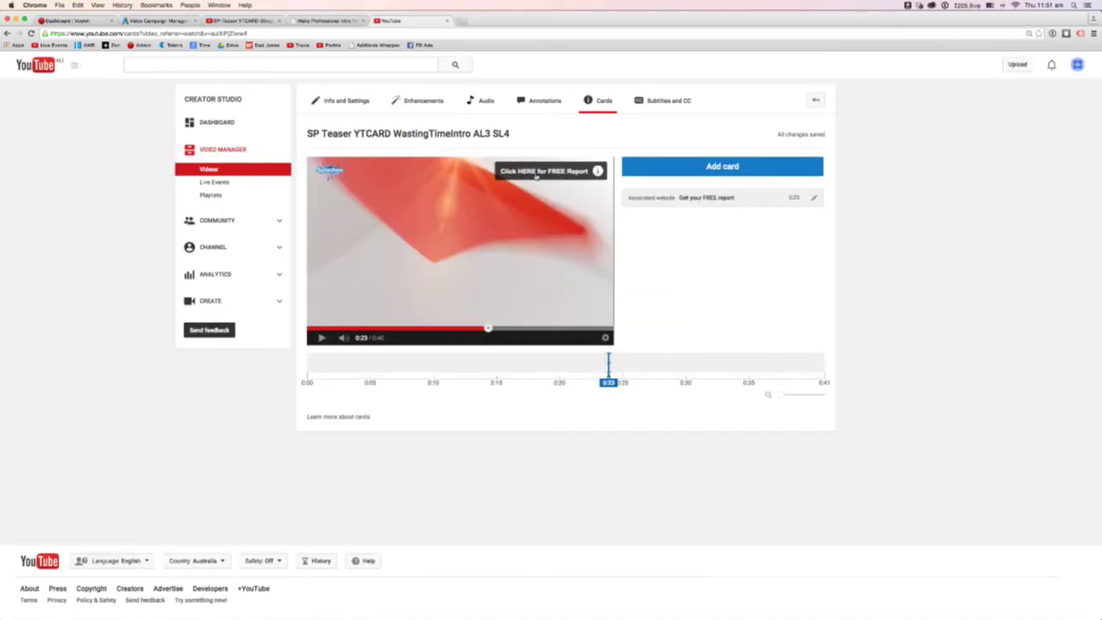
click(585, 172)
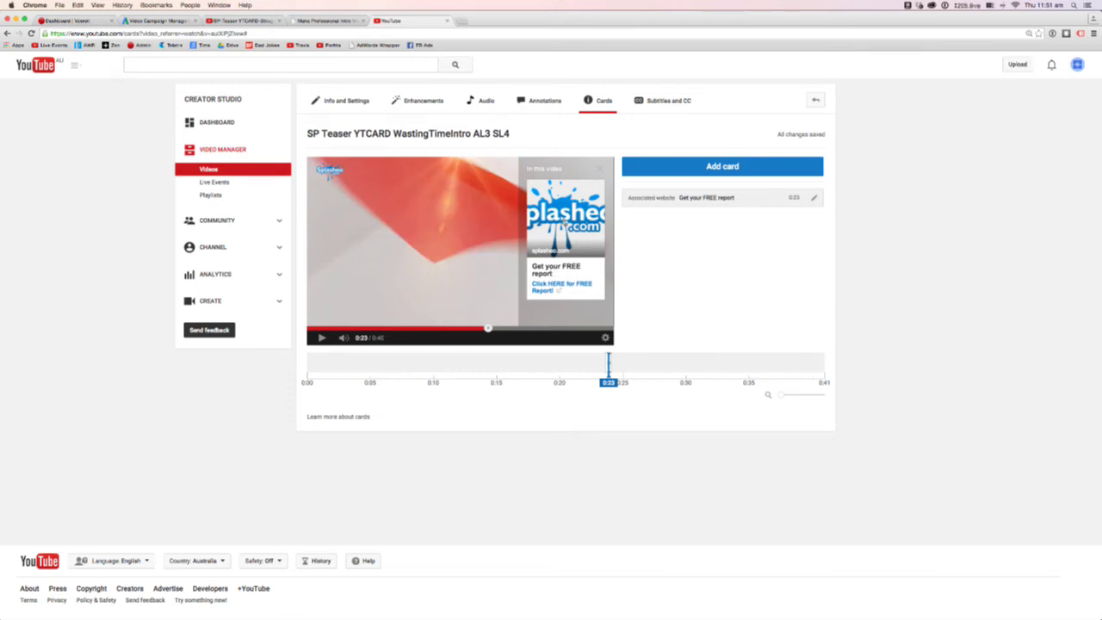
Add a splasheo.com website card titled "Learn how to create STUNNING videos fast and easy!" with call to action "Click HERE for FREE Report!" and book image.
click(727, 167)
click(796, 202)
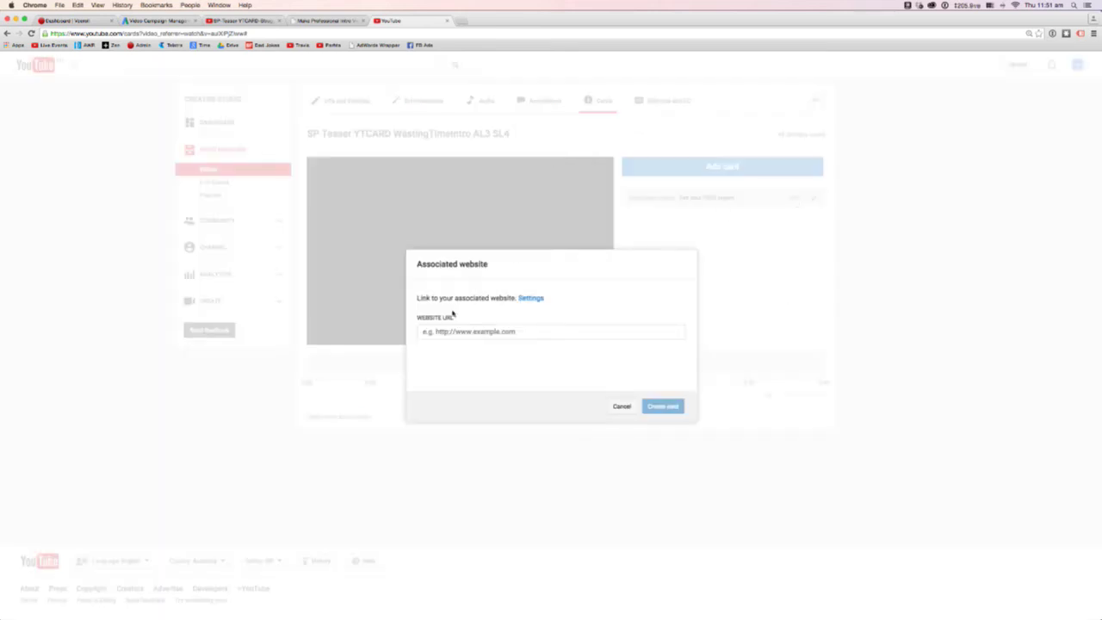
click(468, 331)
click(468, 331)
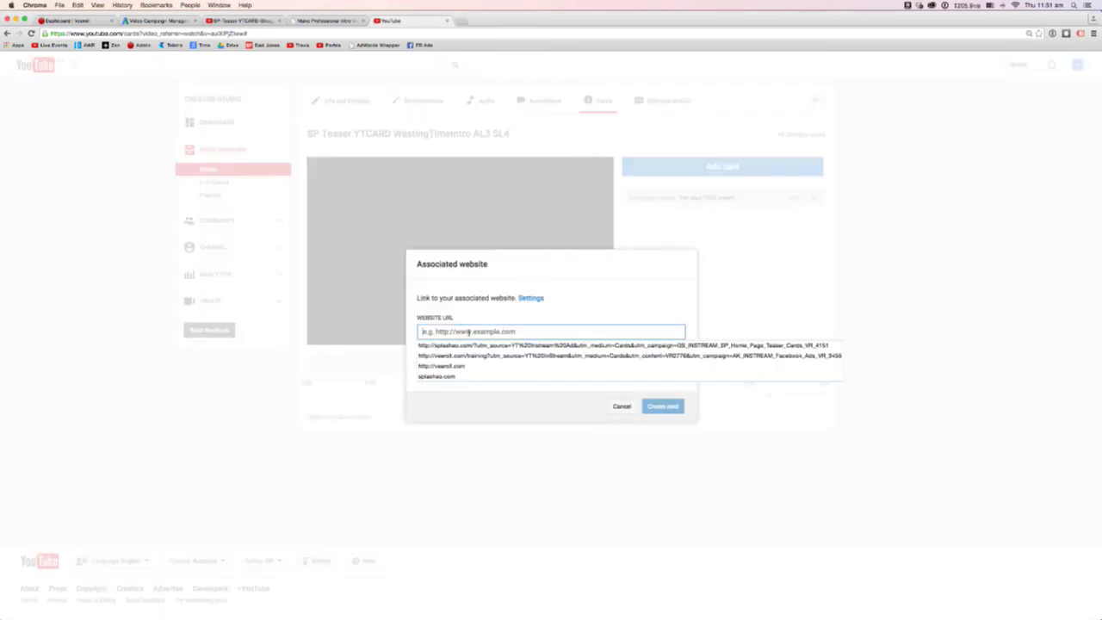
click(457, 377)
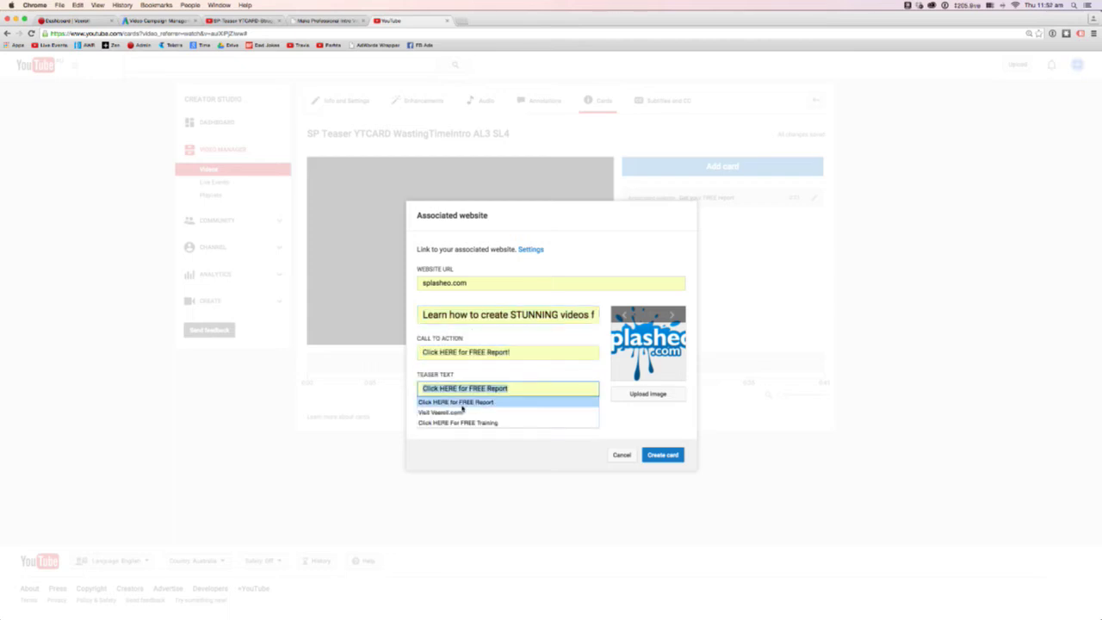
click(463, 403)
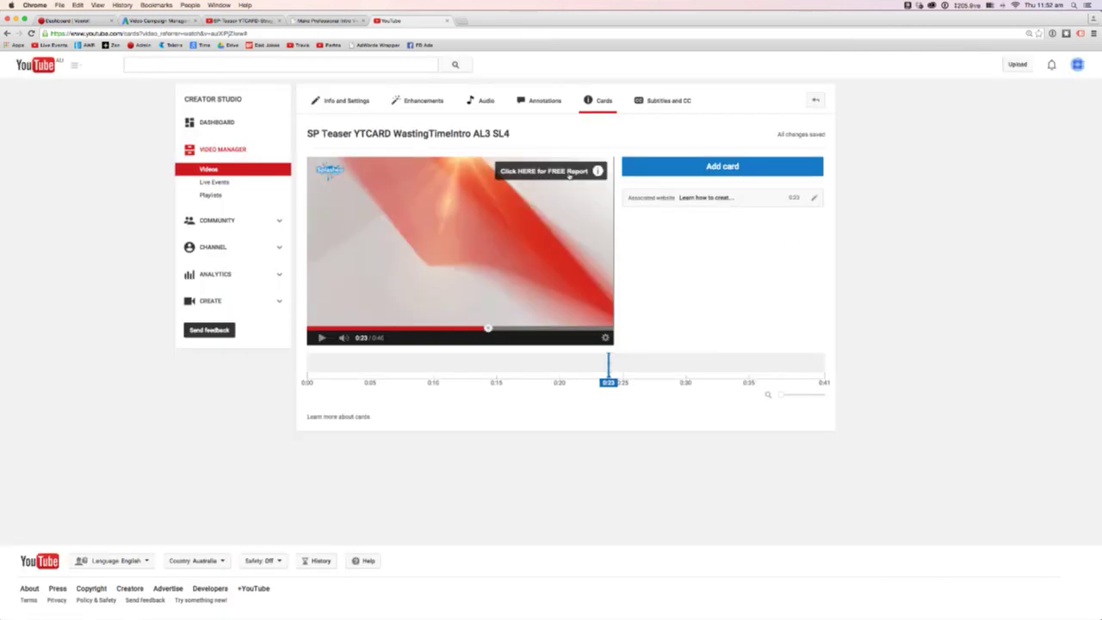
click(593, 170)
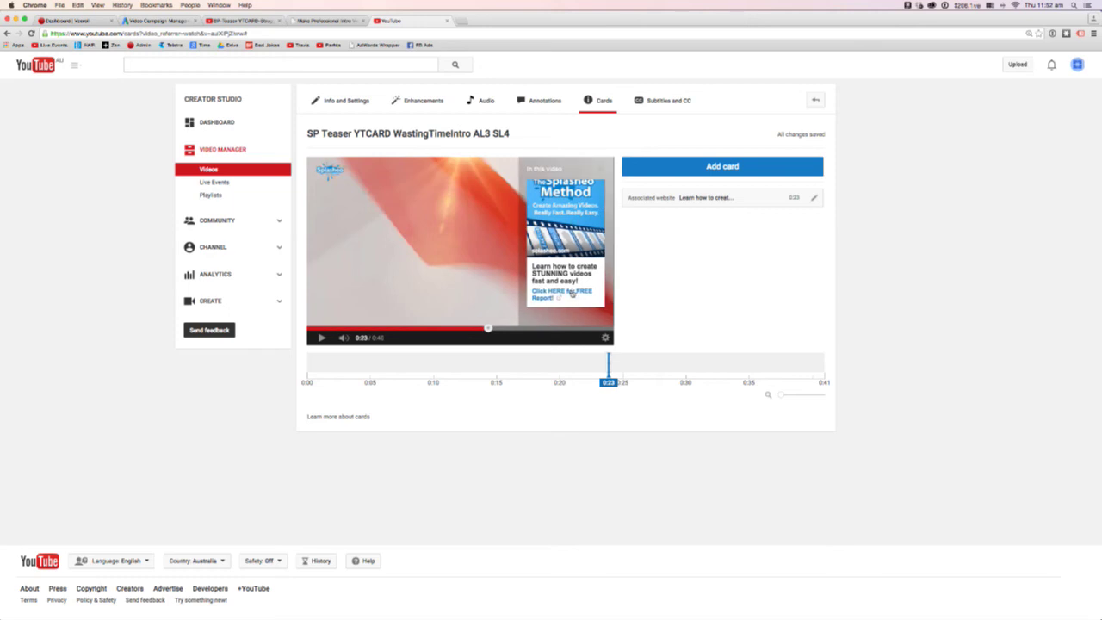
Switch to Veeroll and expand the Create section to locate the EasyClick option.
click(74, 20)
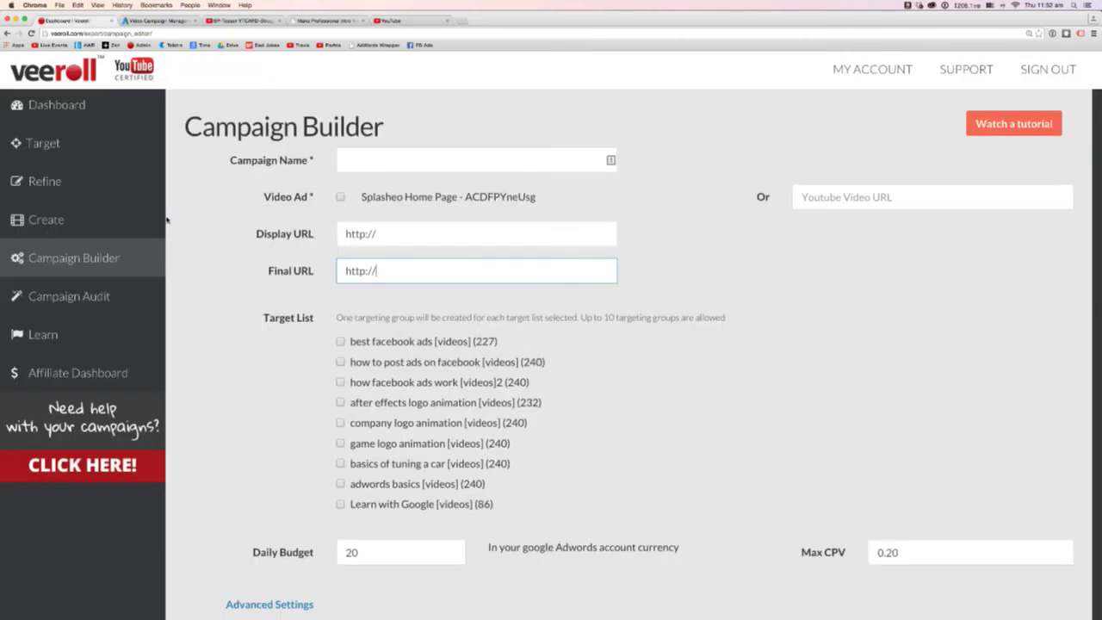
click(60, 220)
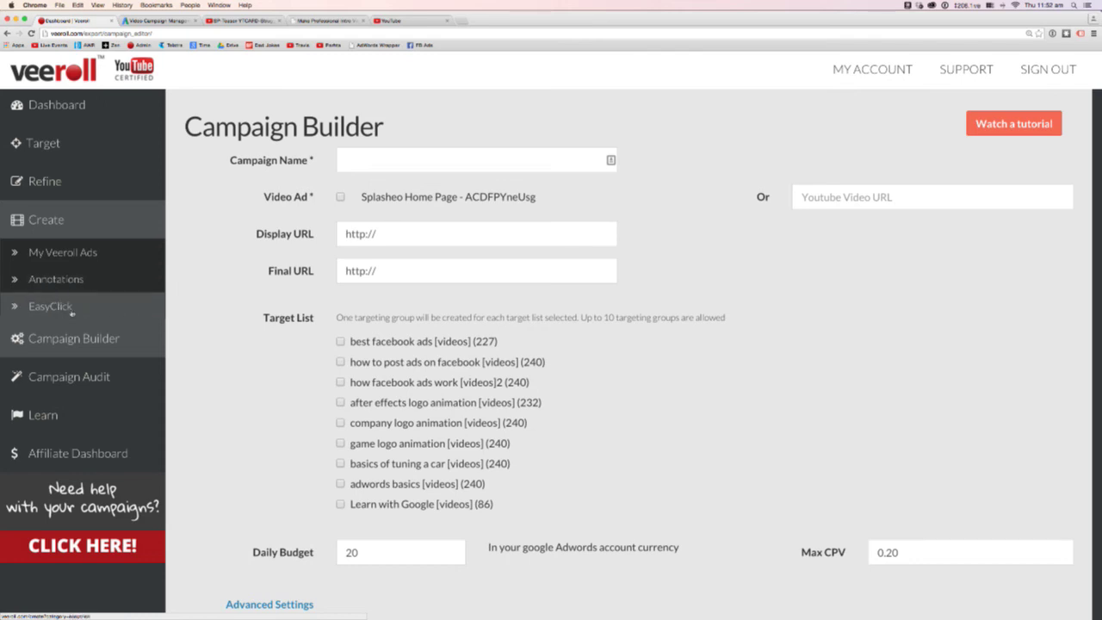
Return to the WastingTimeIntro video's Cards editor, play the preview, and open the website card inside the video.
click(397, 22)
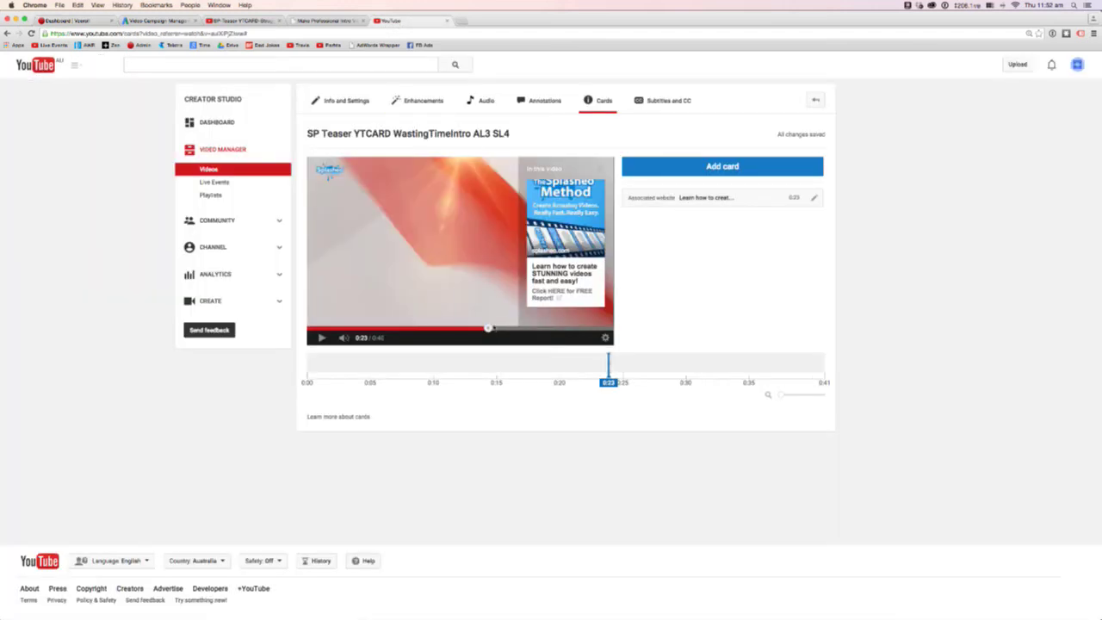
key(space)
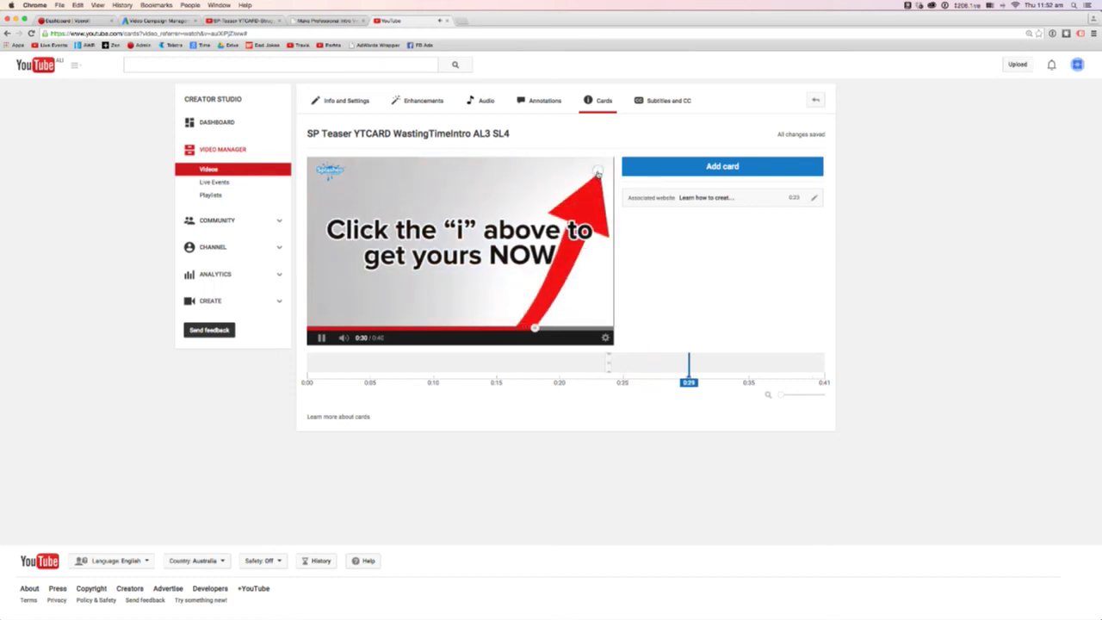
click(597, 175)
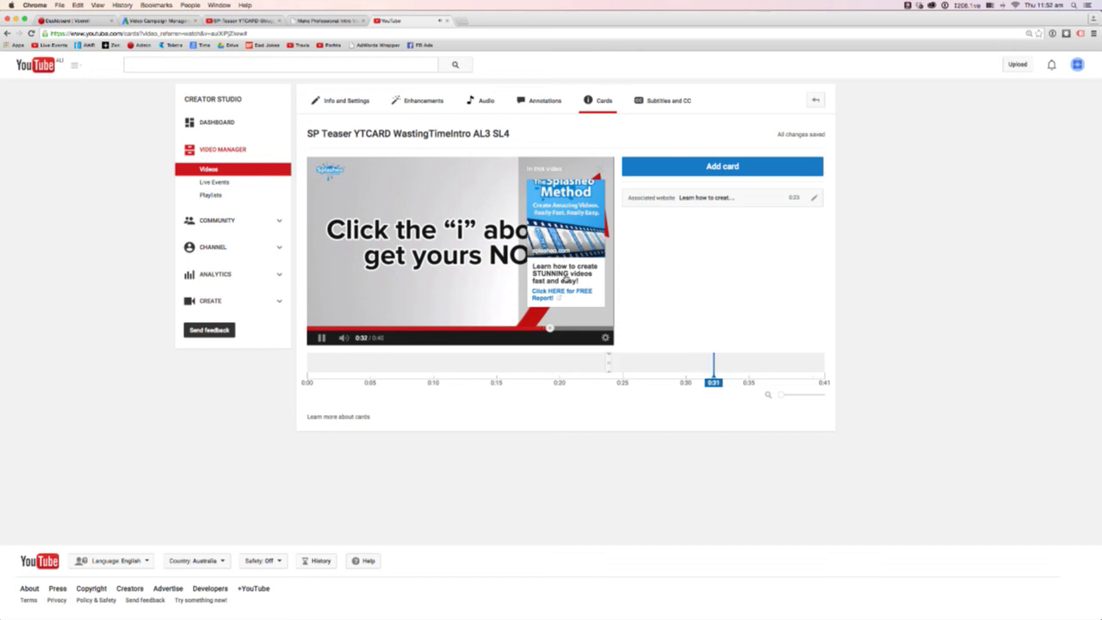